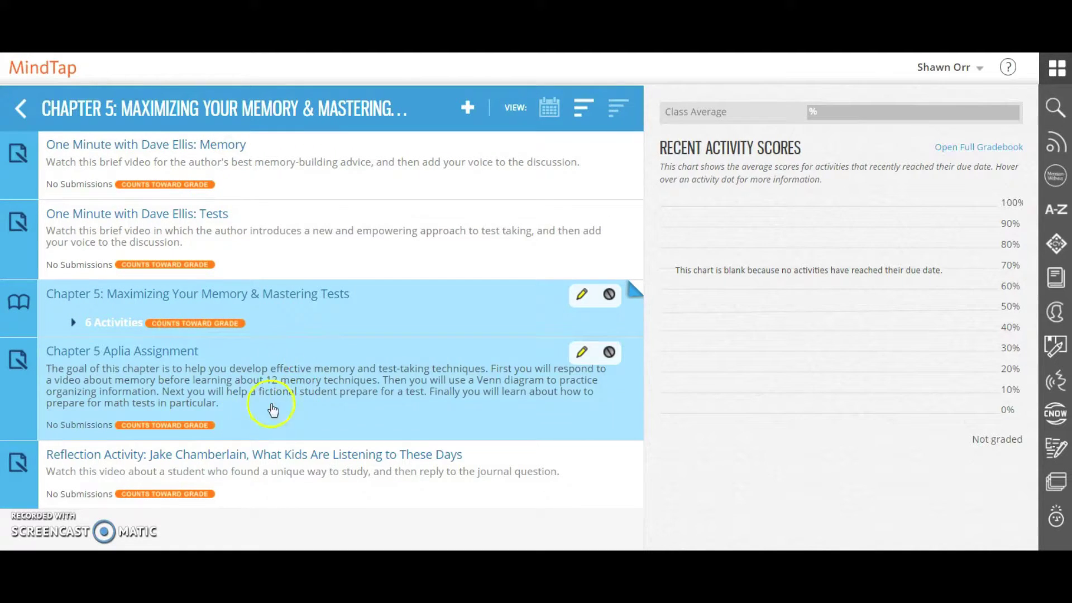
Step: Expand the Chapter 5 reading folder to list its six activities, from Journal Entry 12 to Skills Snapshot
left_click(214, 418)
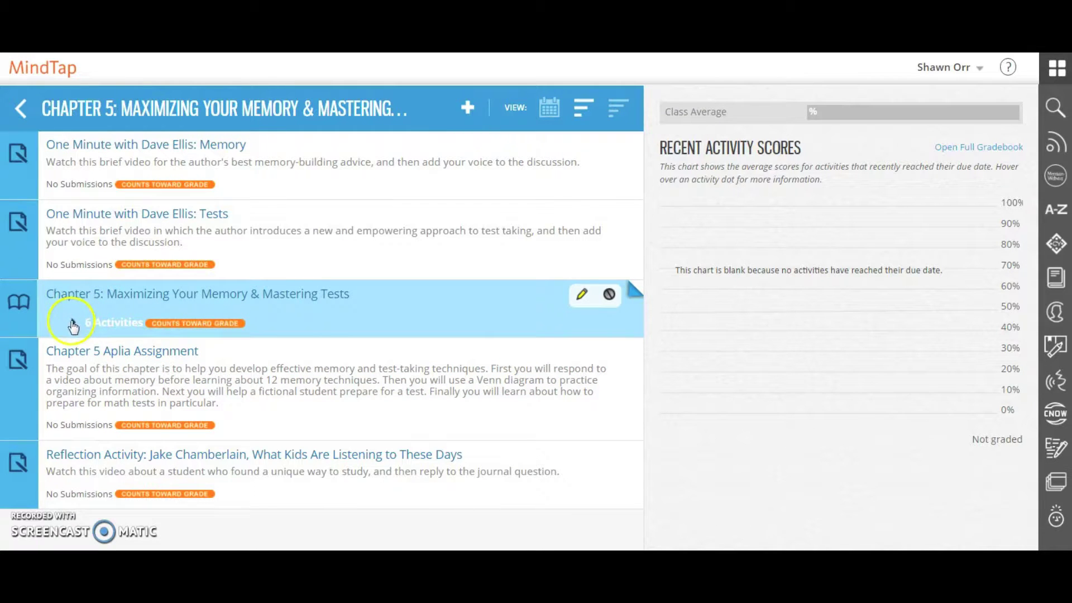
left_click(73, 323)
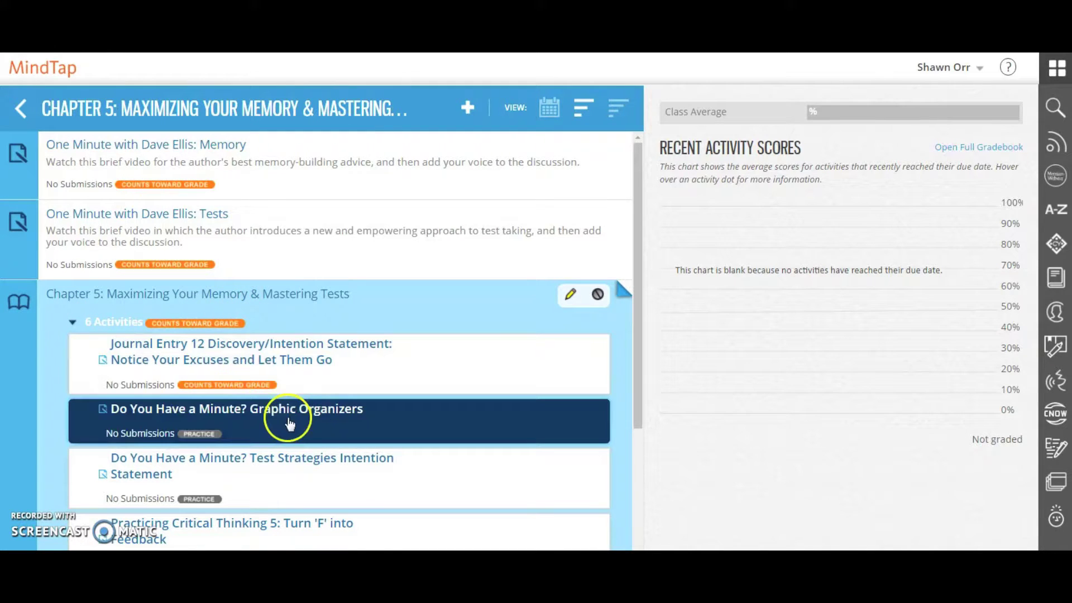
scroll(291, 428, "down", 3)
scroll(290, 426, "up", 3)
scroll(273, 413, "down", 2)
scroll(273, 413, "down", 2)
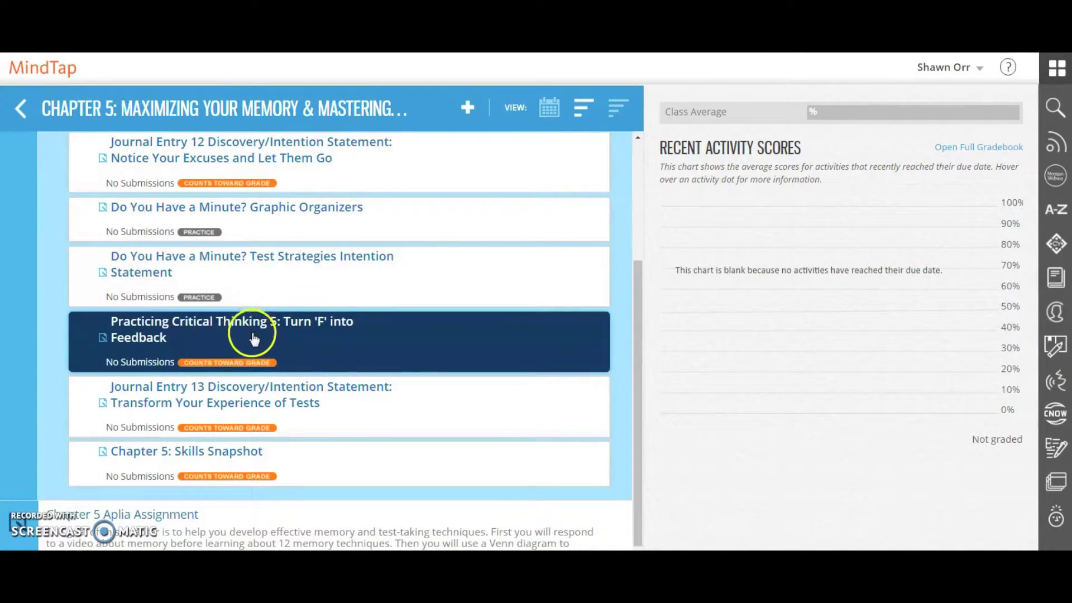
scroll(257, 344, "up", 4)
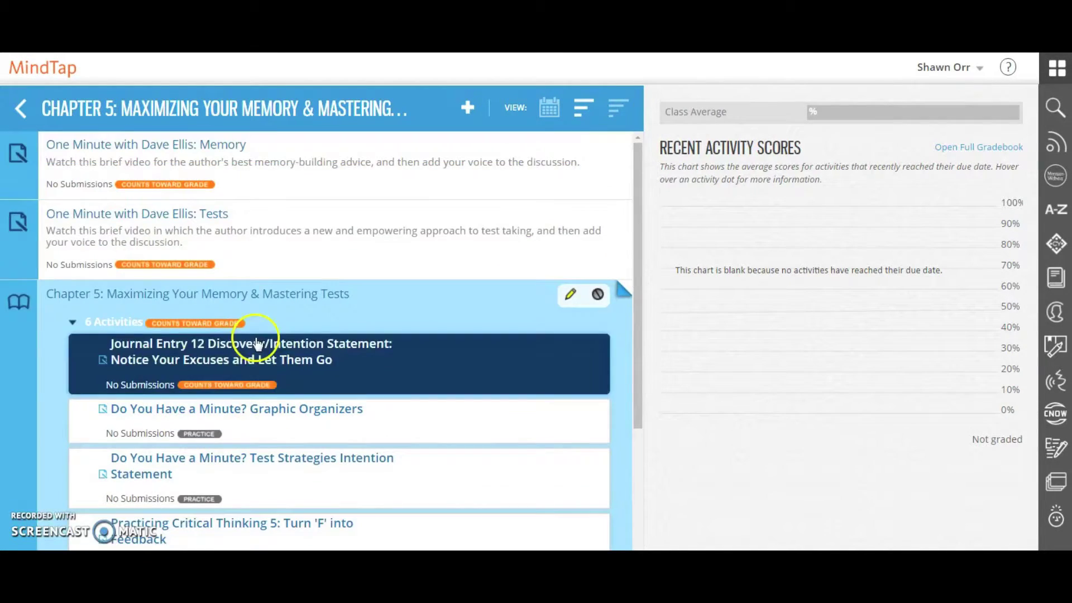
left_click(568, 297)
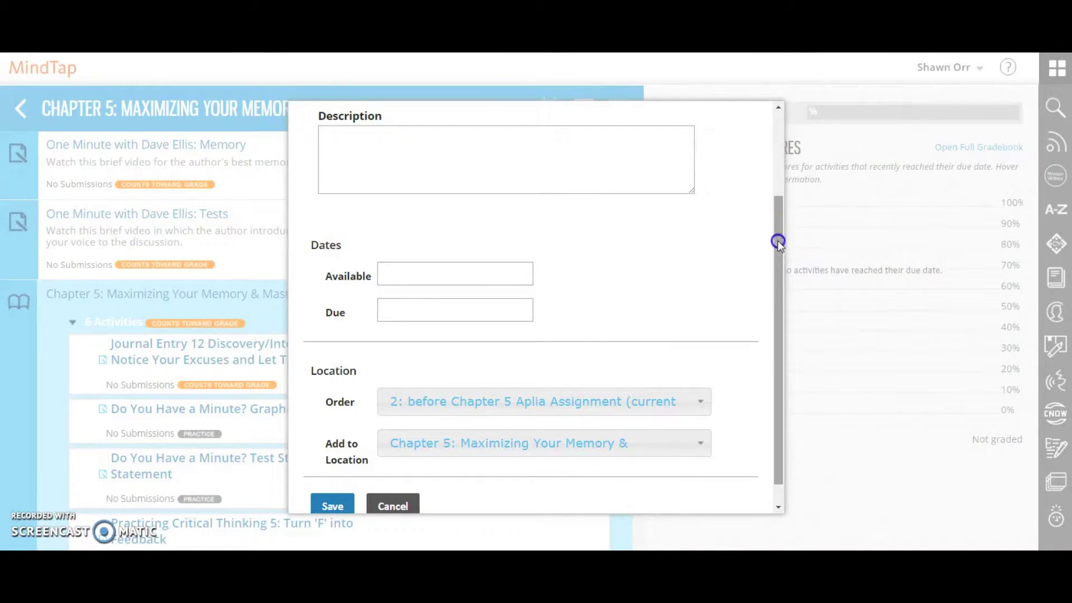
left_click_drag(778, 240, 789, 149)
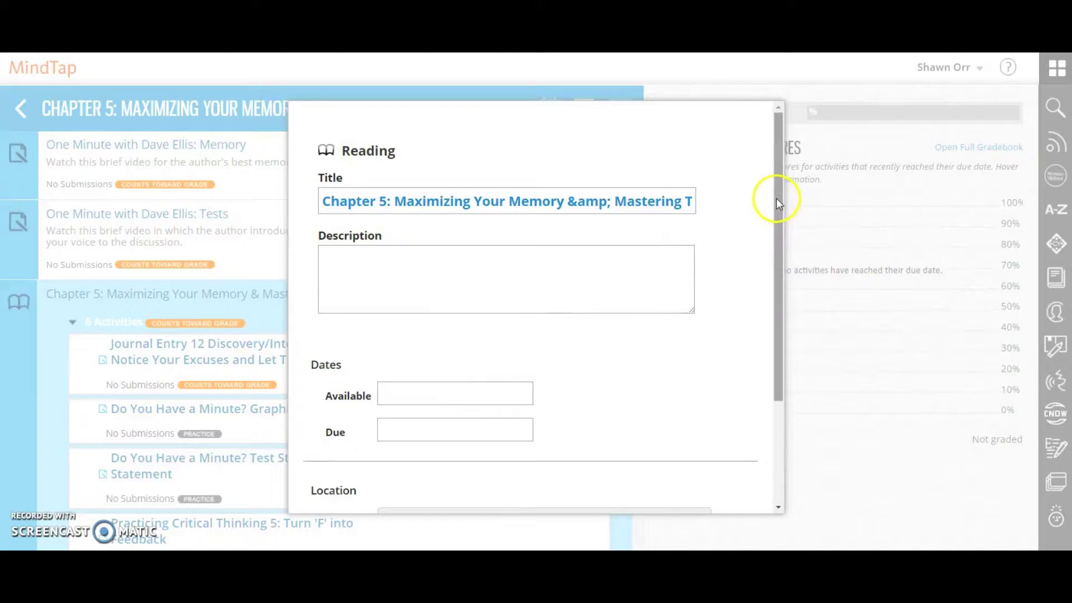
left_click_drag(776, 199, 756, 313)
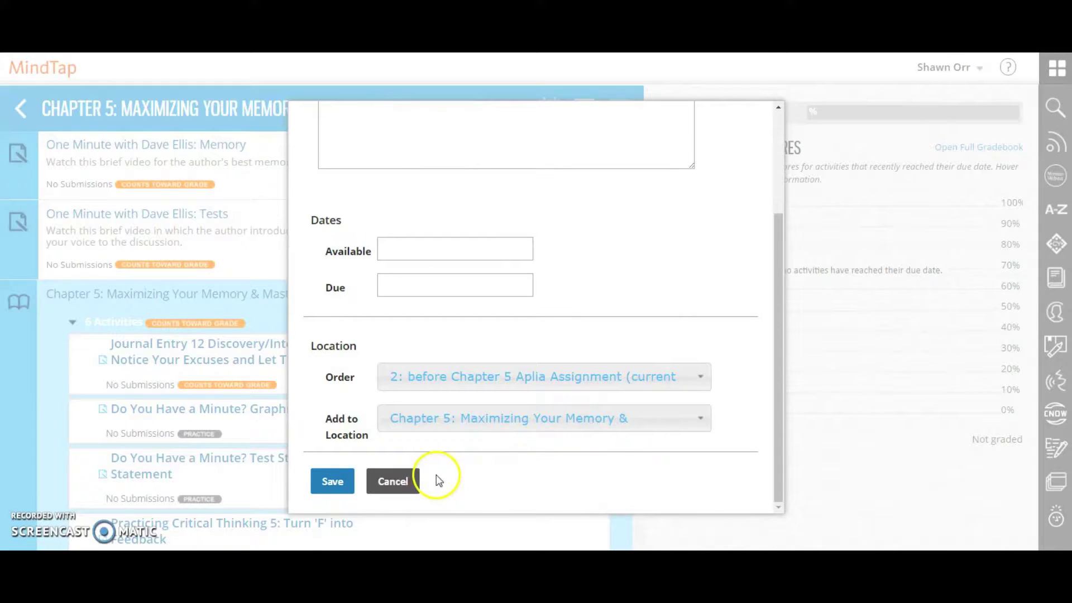
left_click(394, 482)
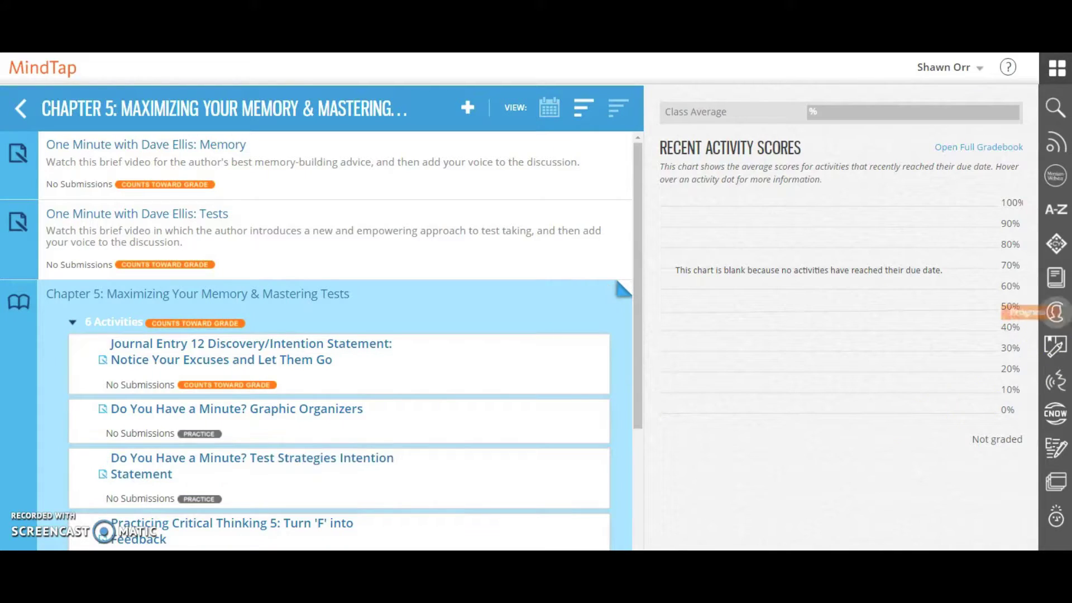
Step: Open the Edit Assignment Options page for Chapter 5: Skills Snapshot from the CNOW Homework list
left_click(1054, 416)
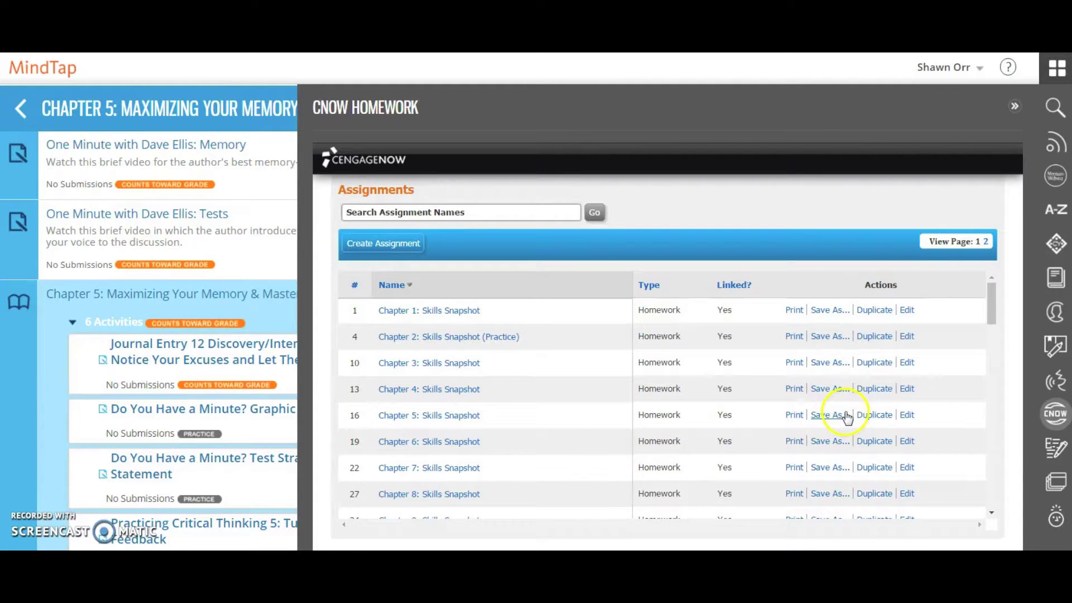
left_click(907, 415)
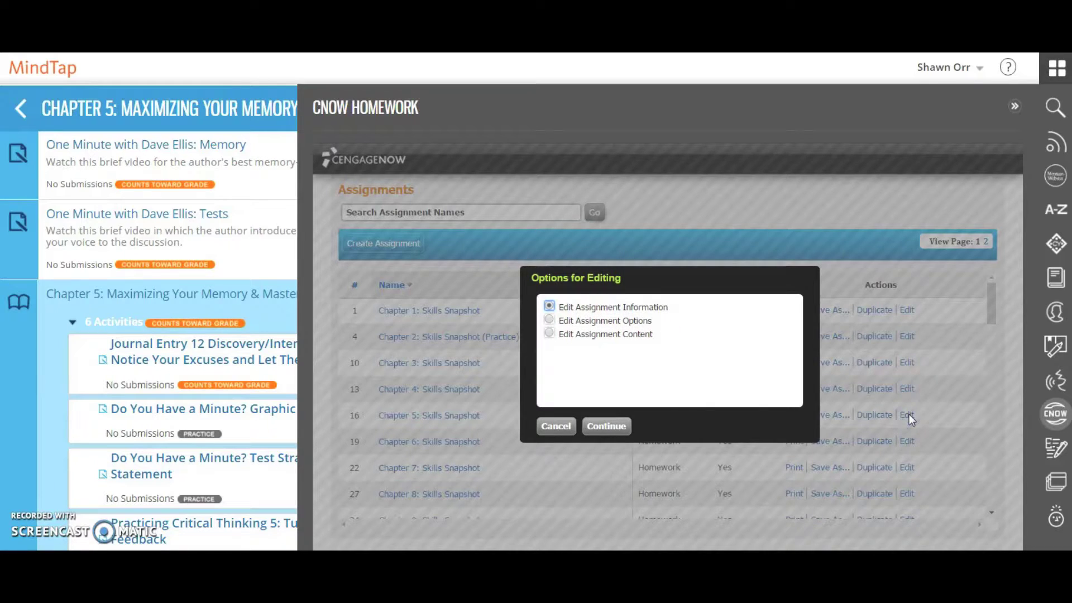
left_click(550, 320)
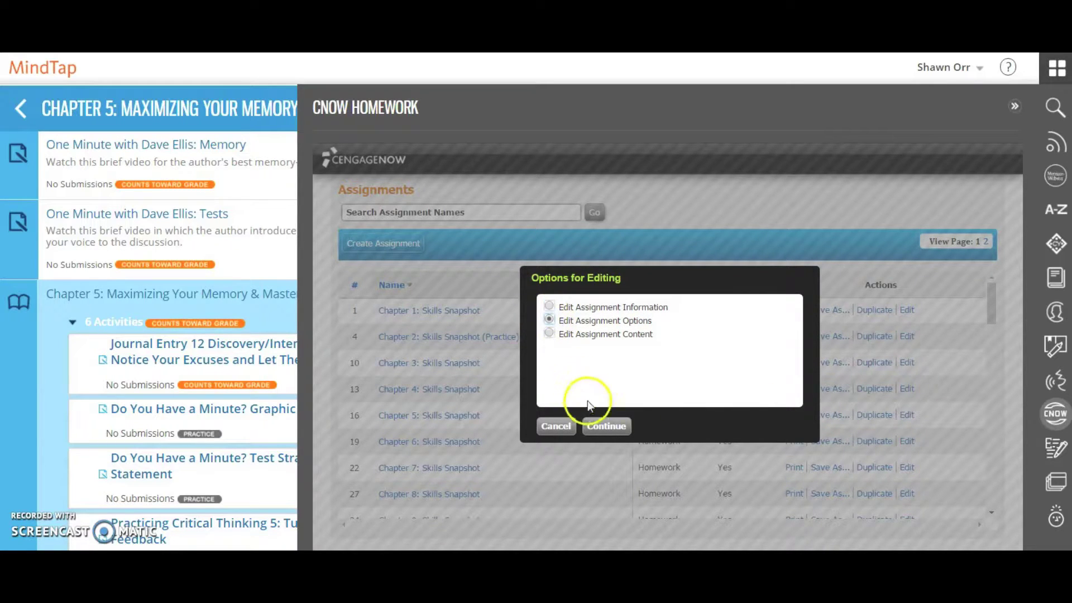
left_click(608, 426)
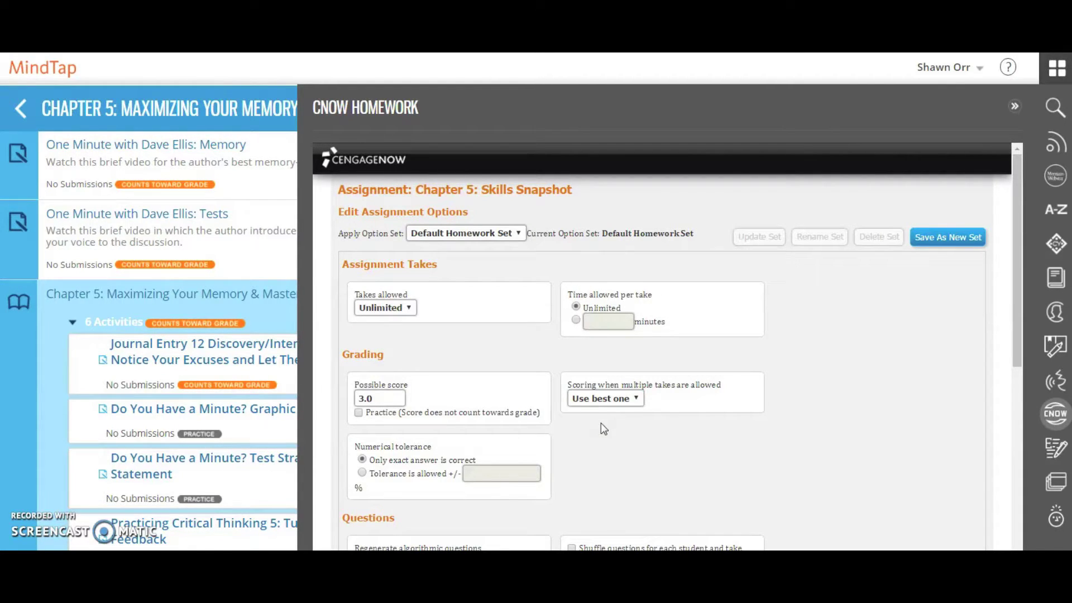
Step: Set Skills Snapshot to allow 3 takes with a possible score of 10.0, marked as Practice
left_click(409, 314)
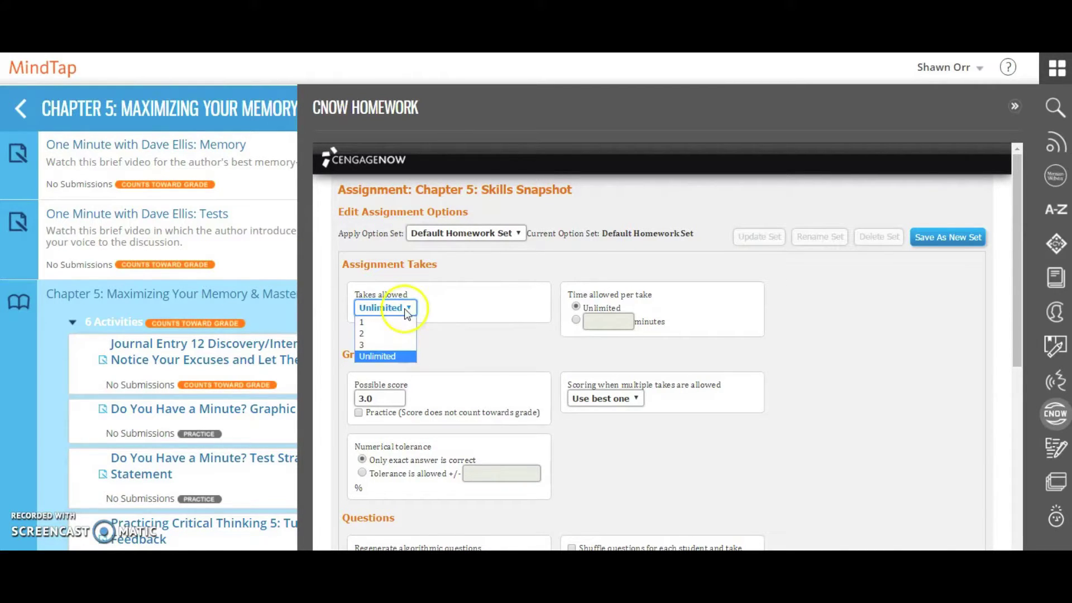
left_click(374, 344)
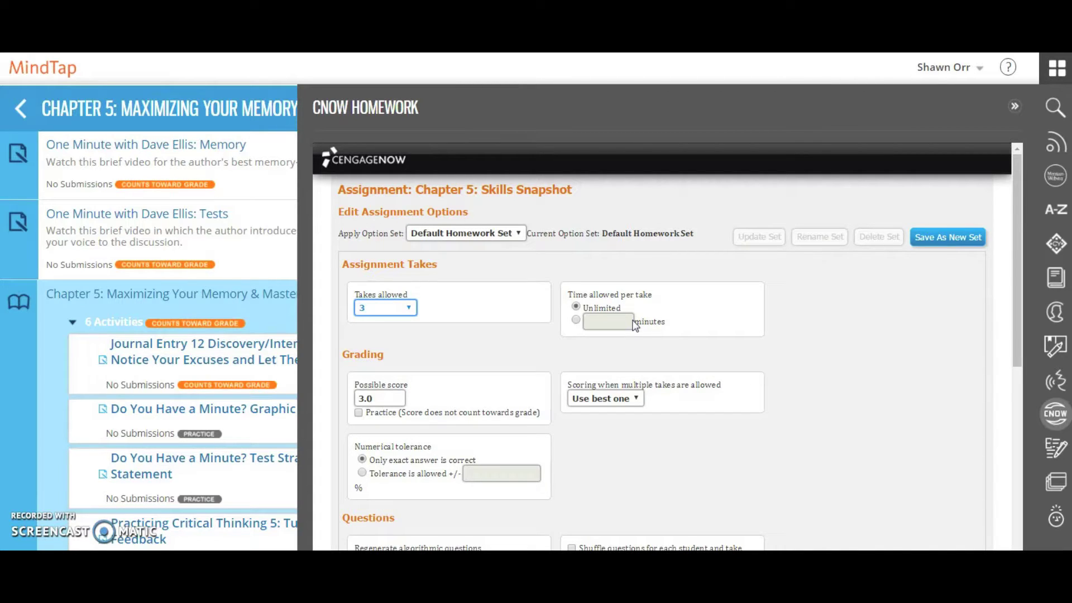
left_click(380, 396)
left_click_drag(381, 397, 355, 396)
type("10")
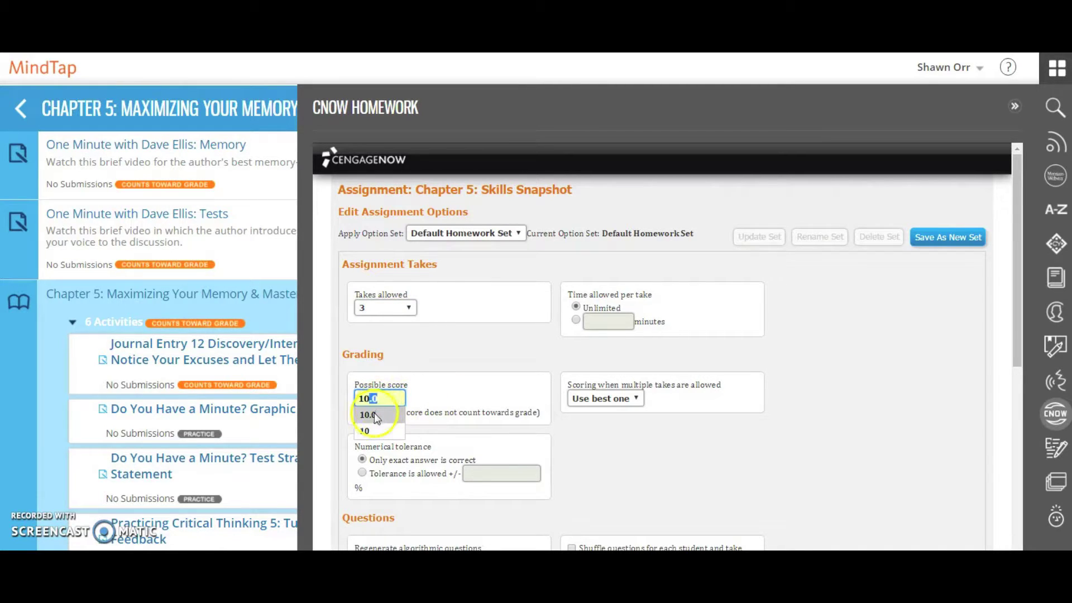
left_click(371, 414)
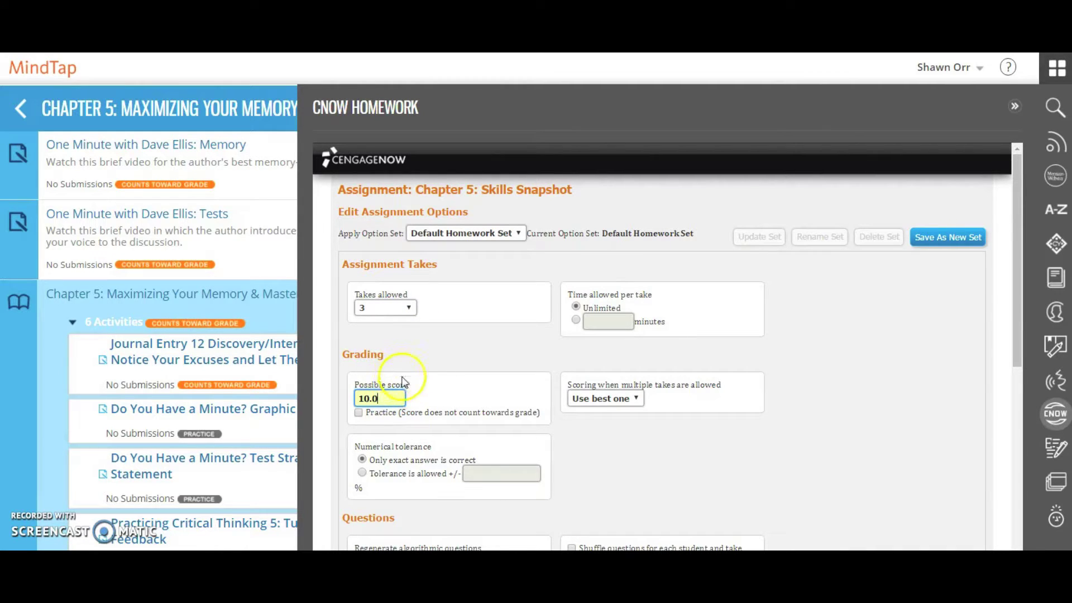
left_click(375, 401)
left_click(359, 413)
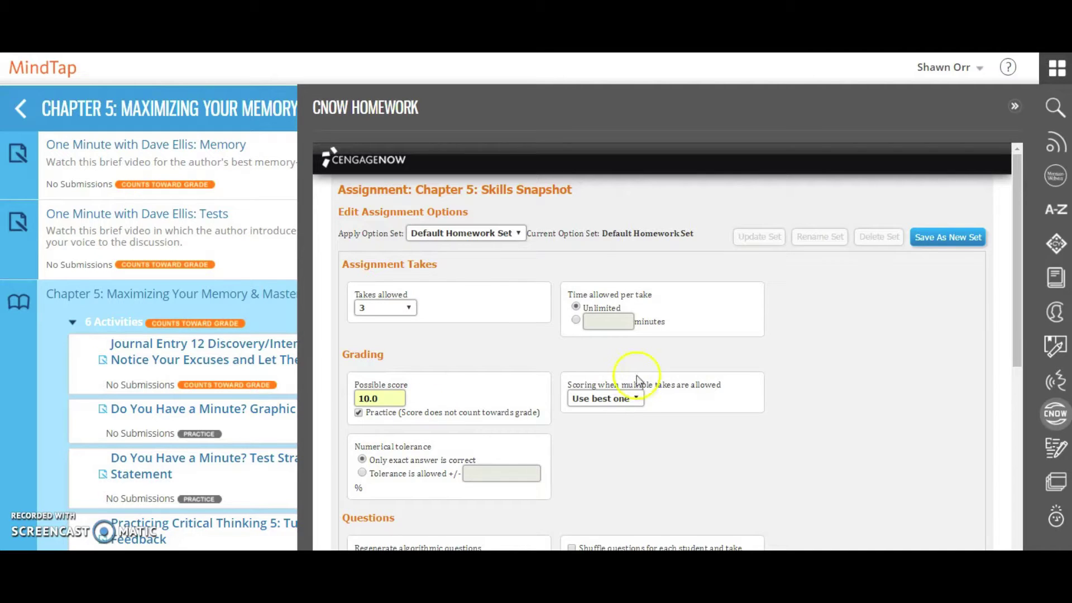
left_click(636, 400)
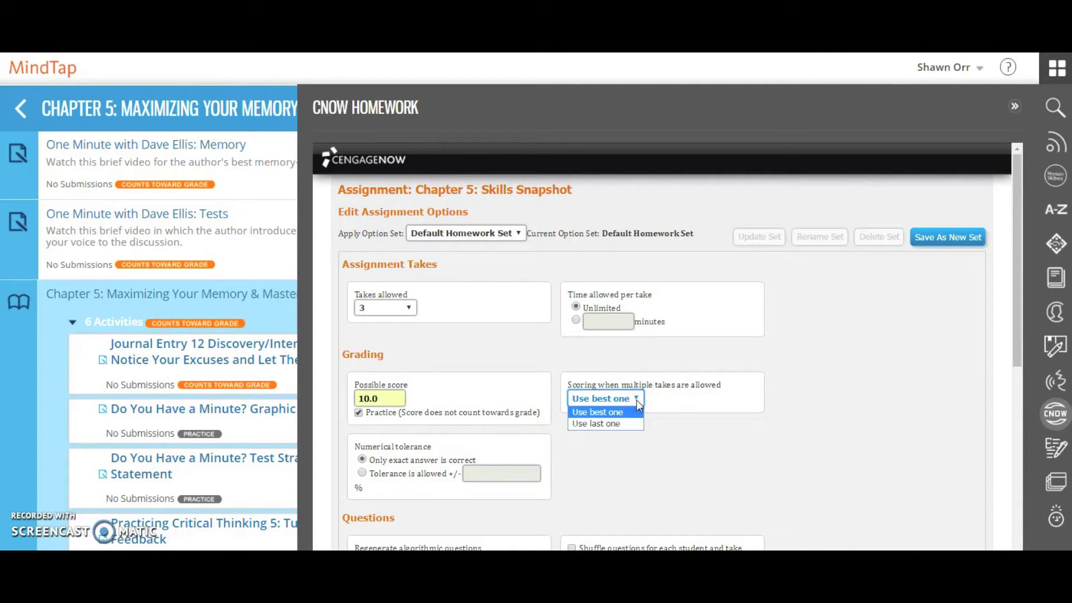
Step: Keep scoring on the best take, review the feedback settings, and submit the assignment options
left_click(682, 448)
scroll(575, 437, "down", 1)
scroll(576, 437, "down", 3)
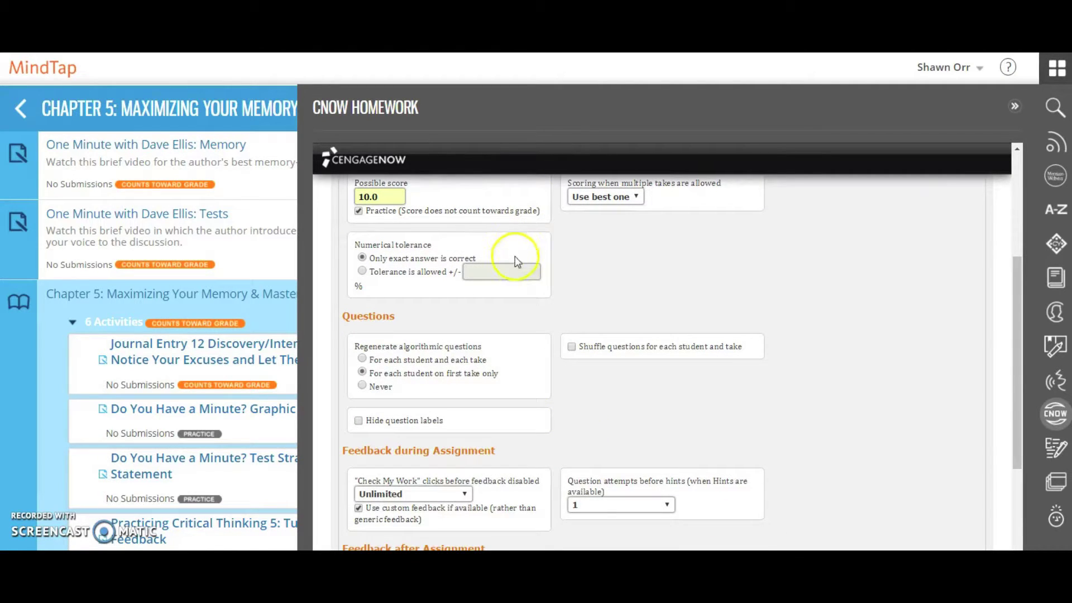
scroll(517, 347, "down", 1)
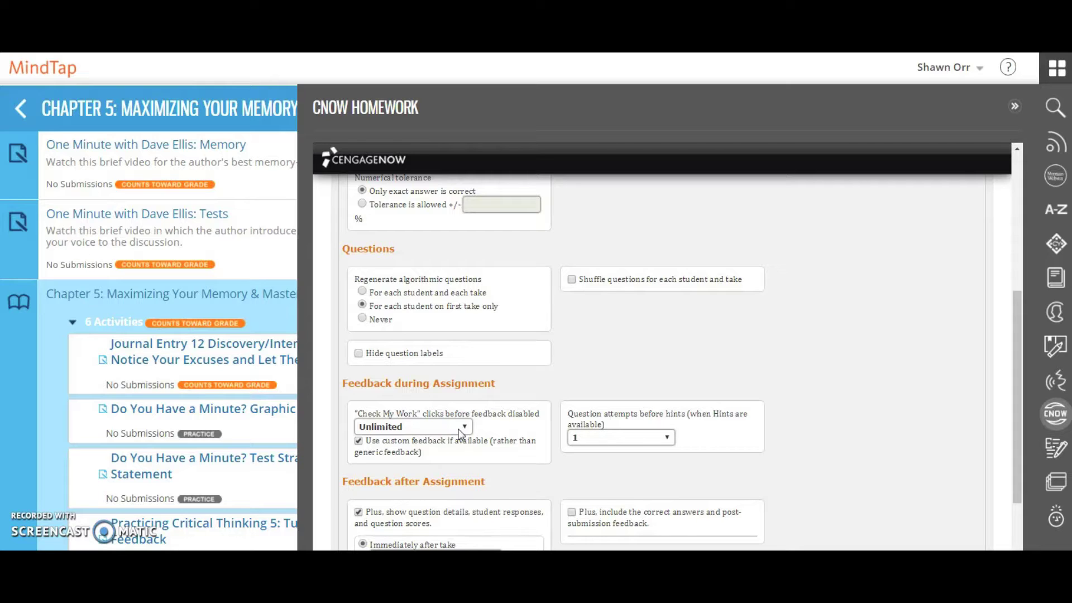
scroll(736, 393, "down", 3)
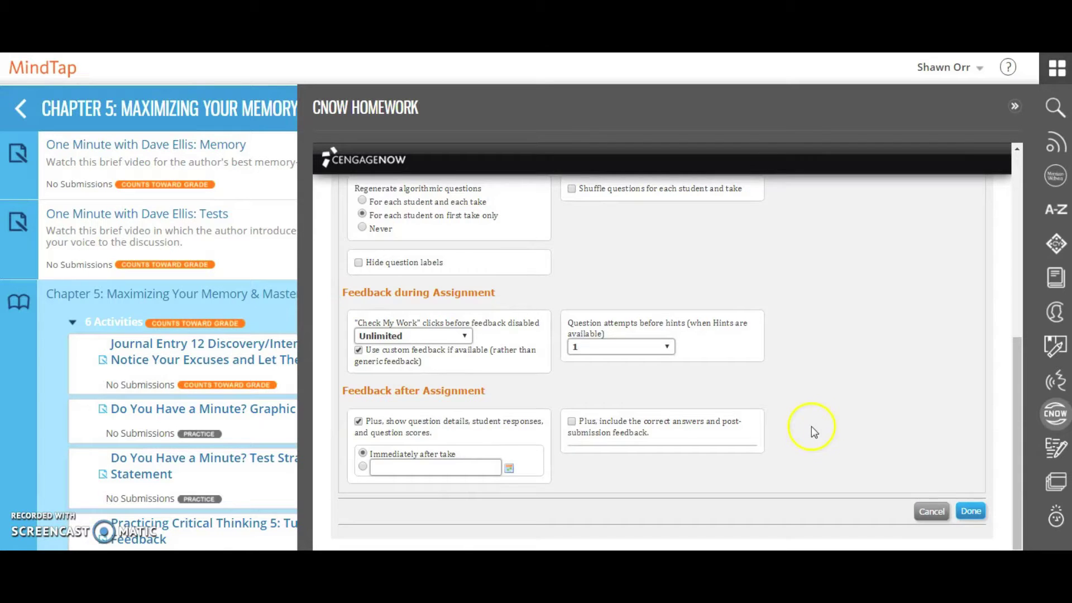
scroll(812, 426, "up", 8)
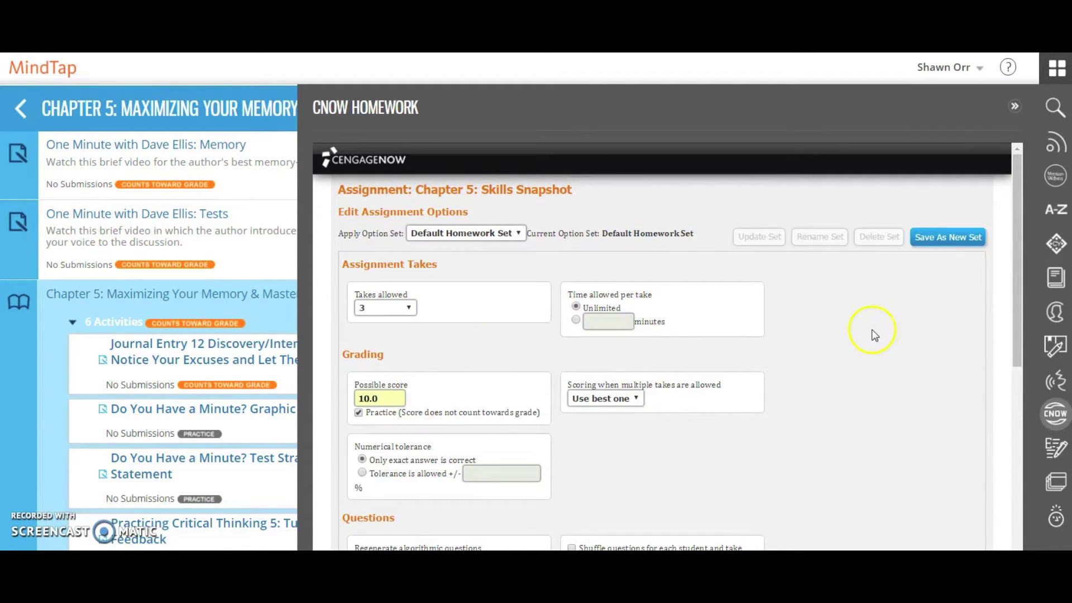
scroll(874, 336, "down", 8)
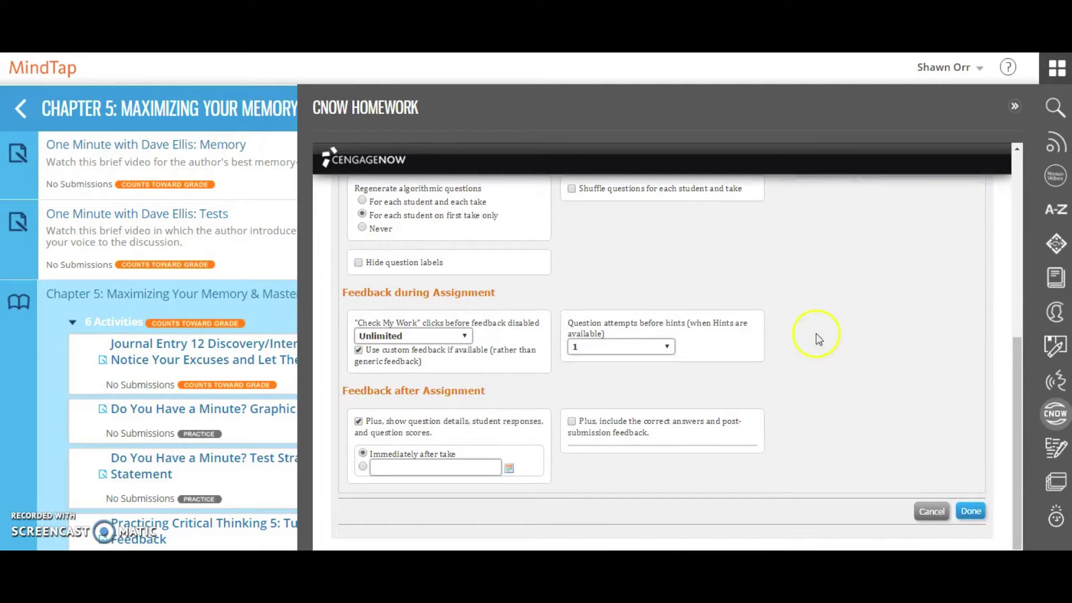
left_click(973, 512)
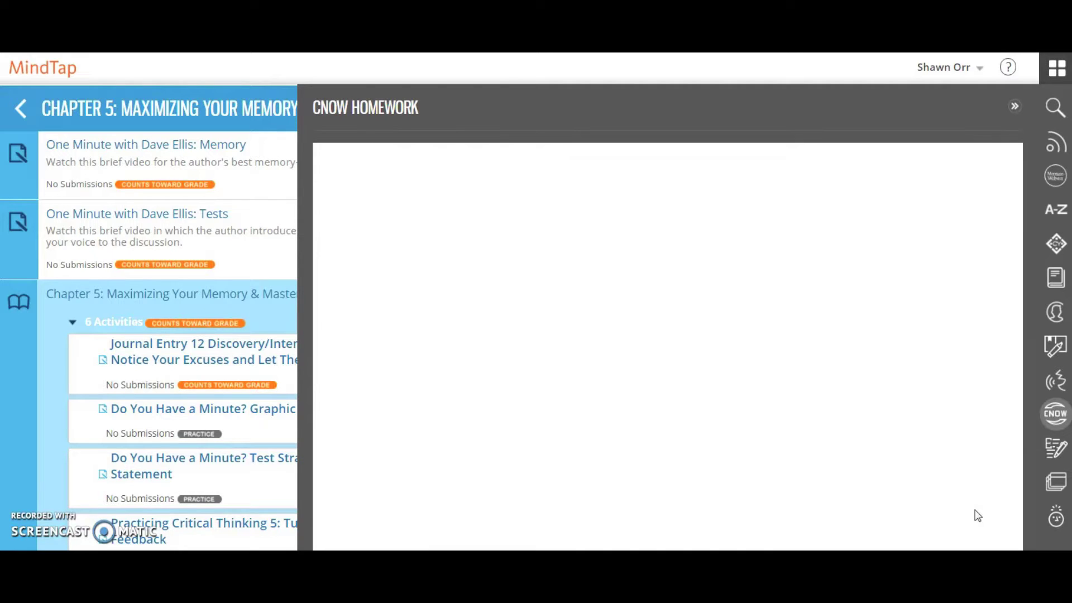
Step: Finish with Done and close the CNOW Homework panel to return to the learning path
left_click(978, 513)
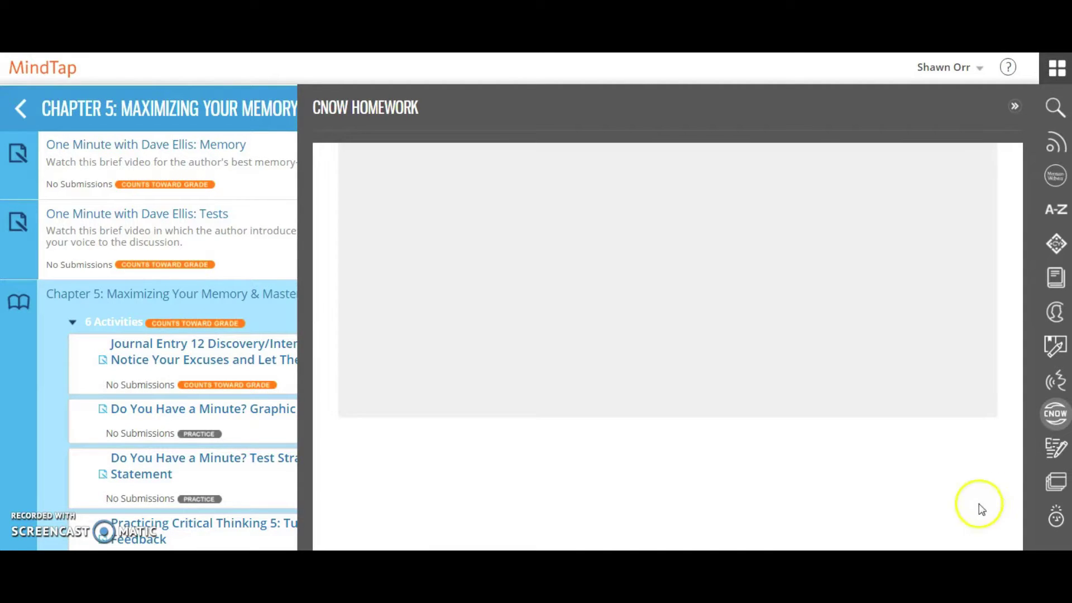
left_click(1016, 106)
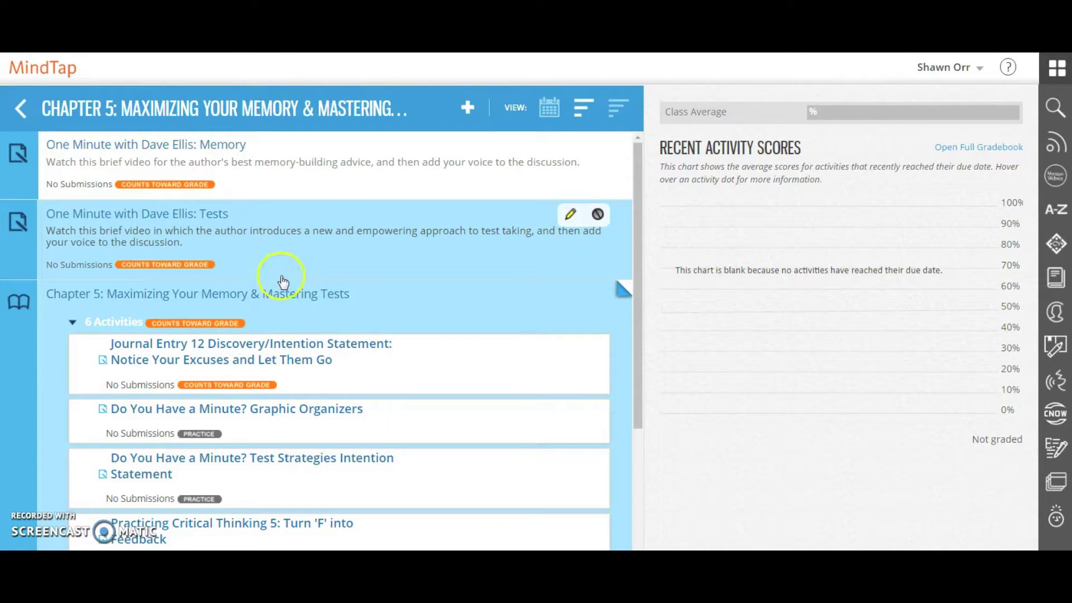
scroll(284, 291, "down", 2)
scroll(284, 291, "down", 5)
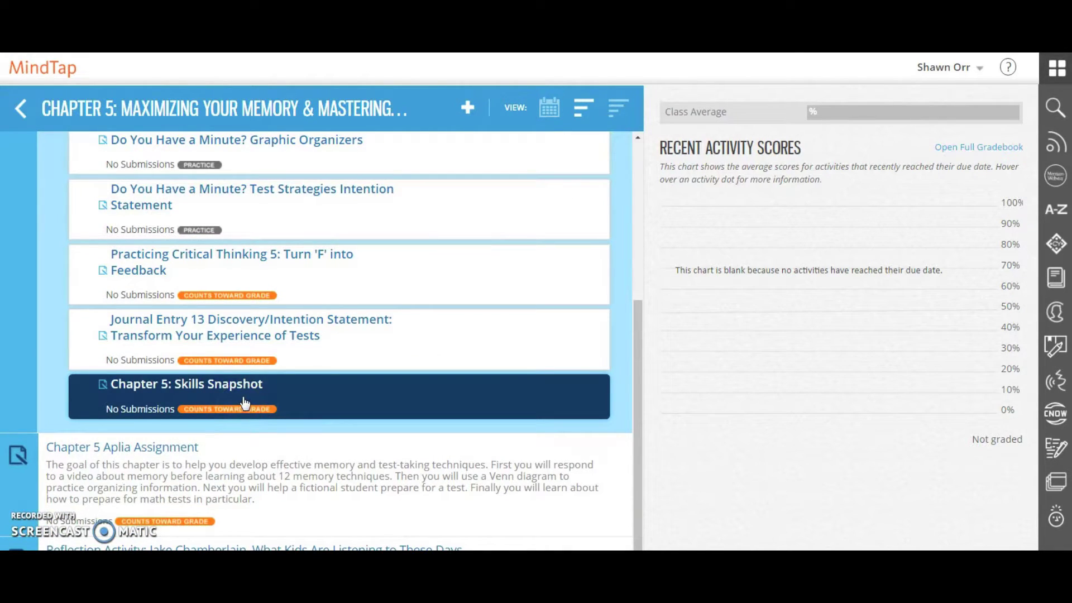
Step: Verify the Chapter 5: Skills Snapshot badge on the learning path now reads Practice
left_click(220, 412)
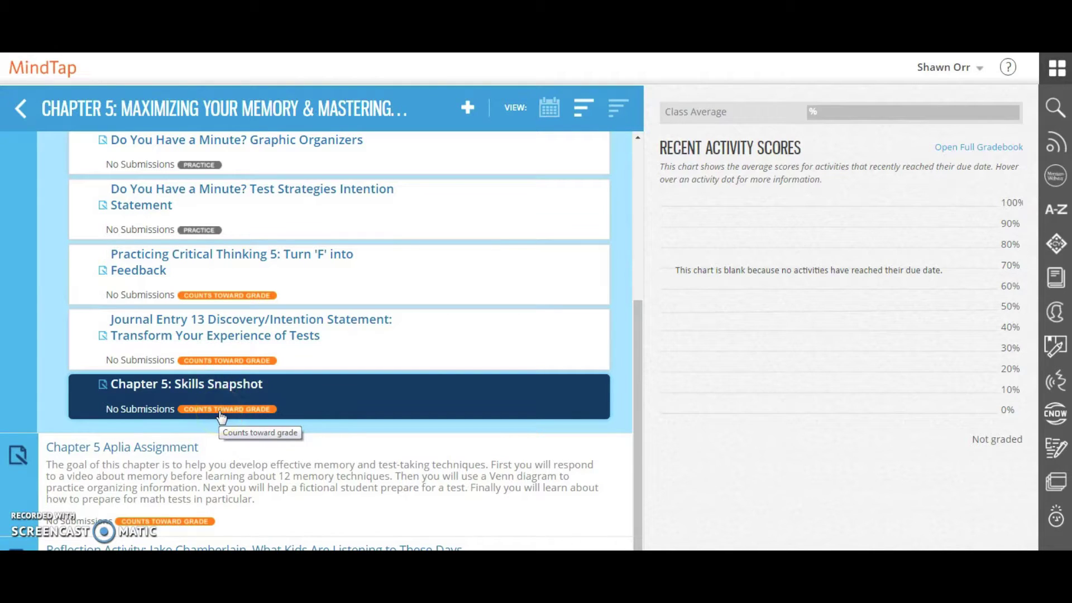
left_click(153, 411)
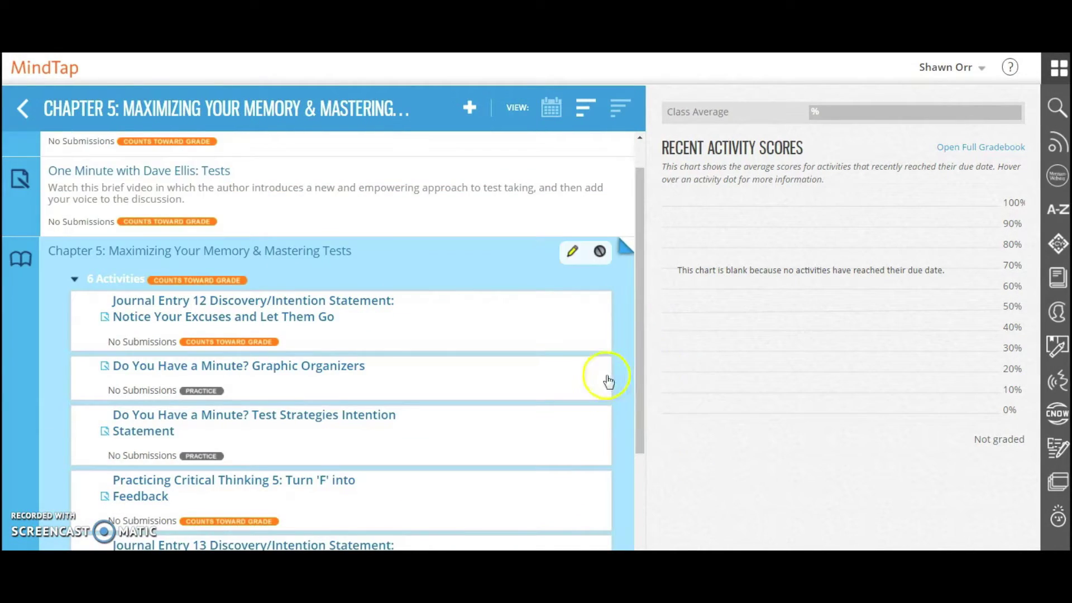
left_click(607, 377)
left_click(529, 336)
left_click(148, 419)
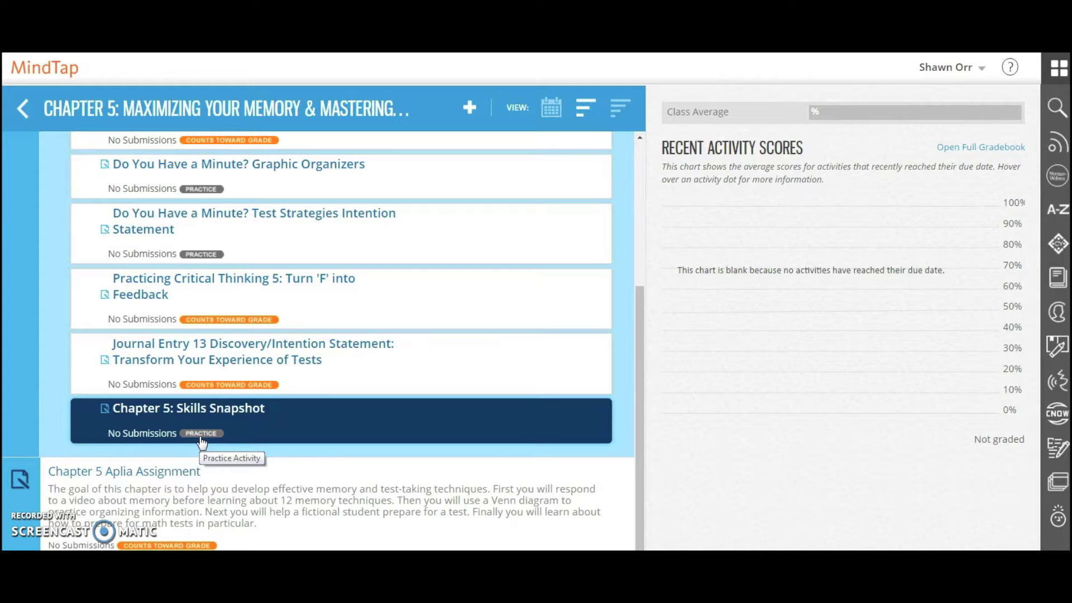
scroll(259, 380, "up", 3)
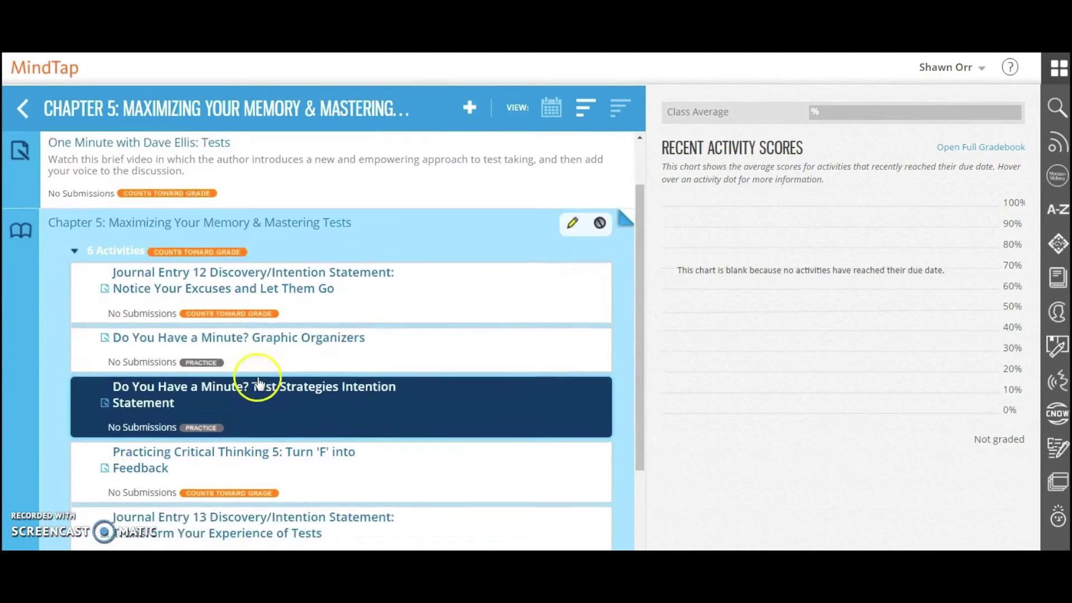
scroll(258, 382, "up", 1)
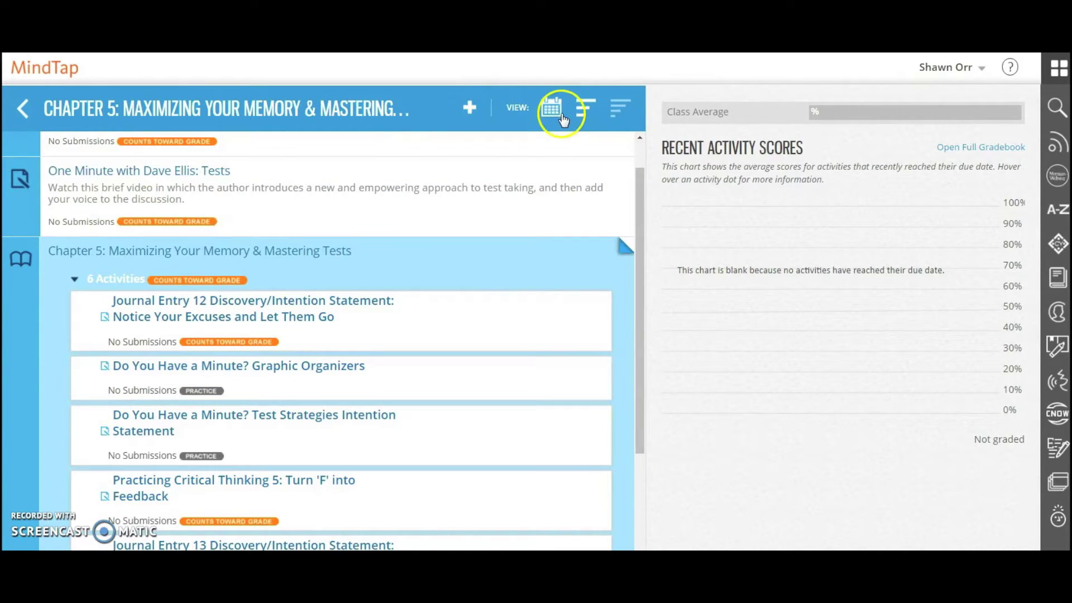
left_click(552, 109)
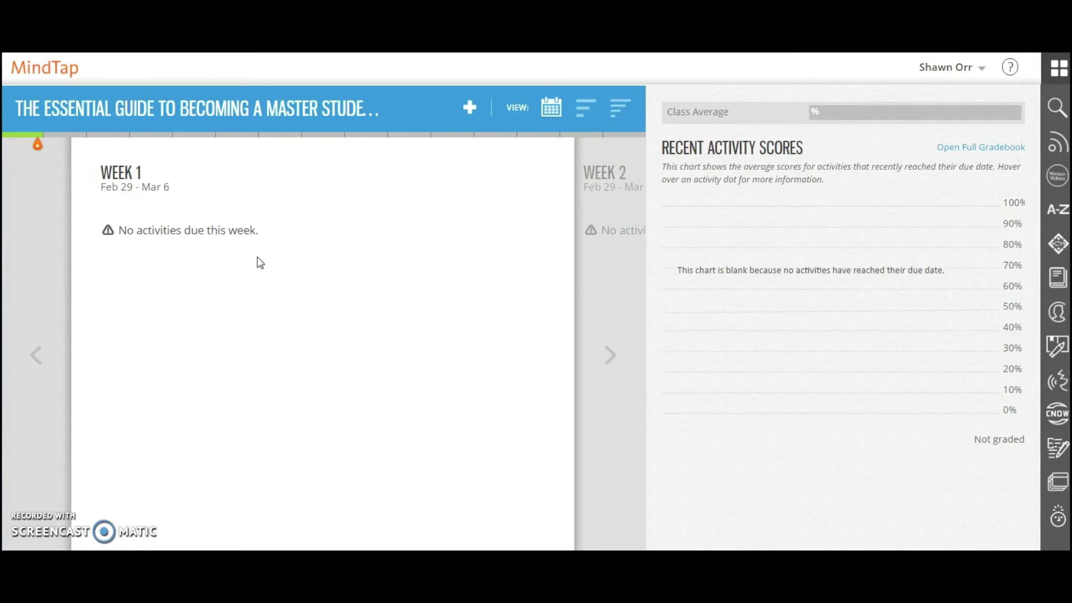
Step: Return from the weekly calendar to the learning path list and collapse Chapter 5's six activities
left_click(584, 105)
left_click(392, 163)
left_click(115, 279)
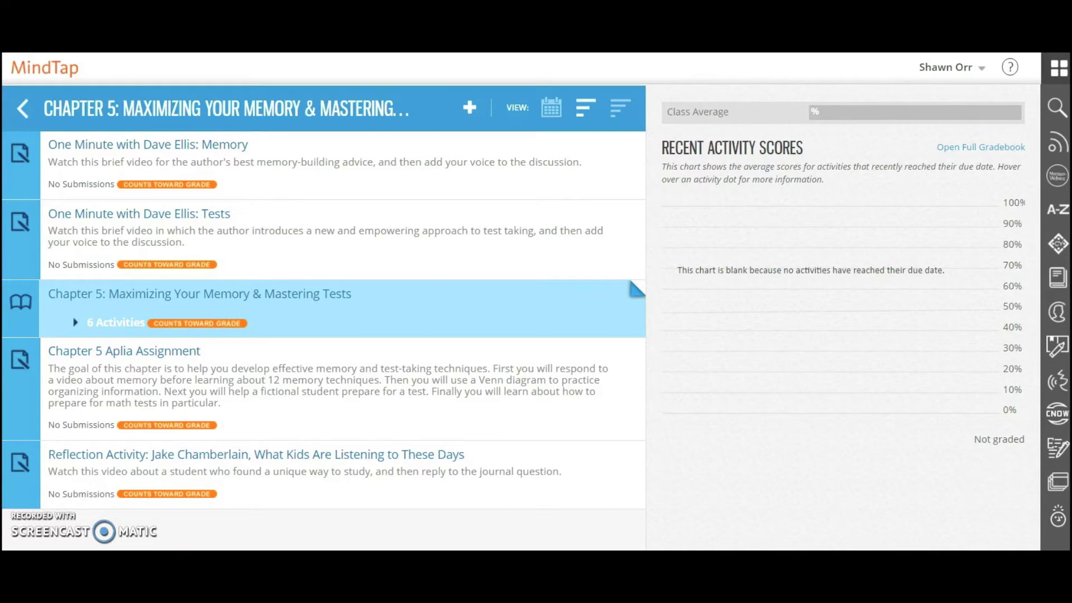
mouse_move(12, 306)
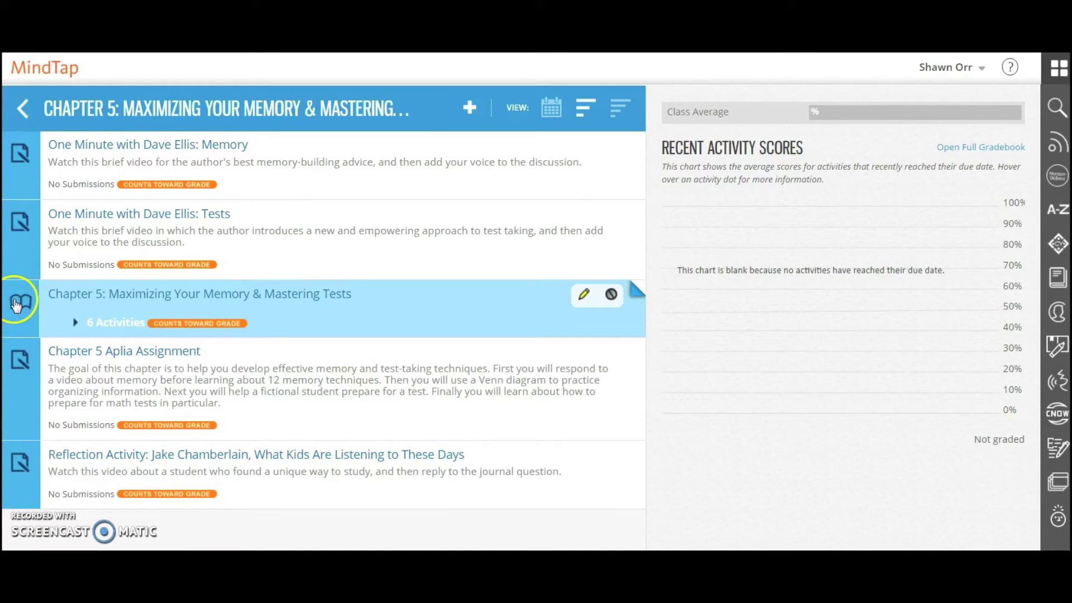
Step: Open the Chapter 5 ebook reading, page through to Grades: The Truth, then return to Chapter Contents
left_click(16, 305)
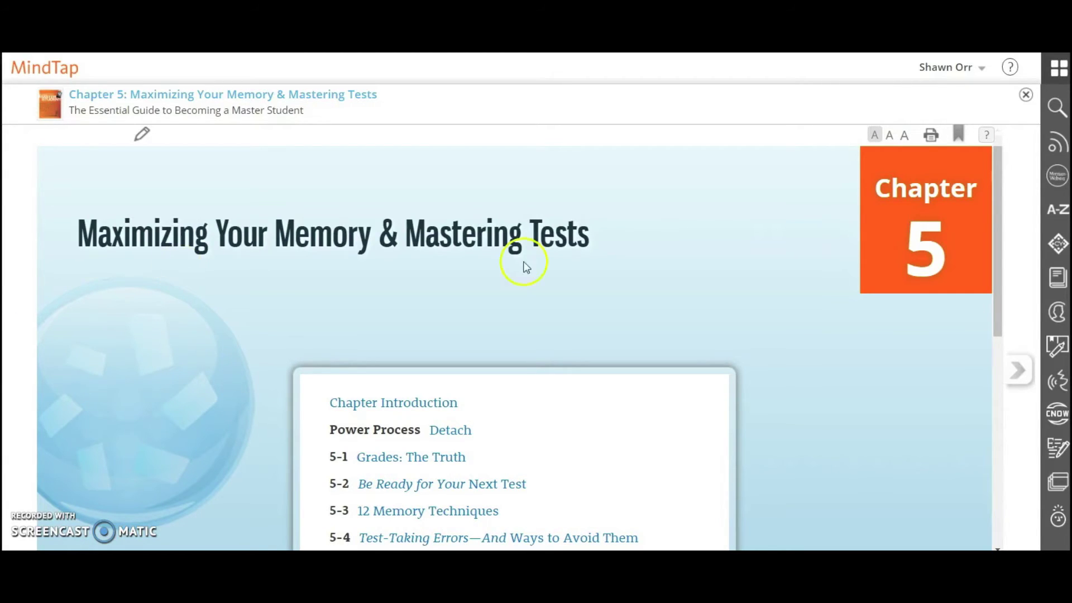
left_click(1018, 369)
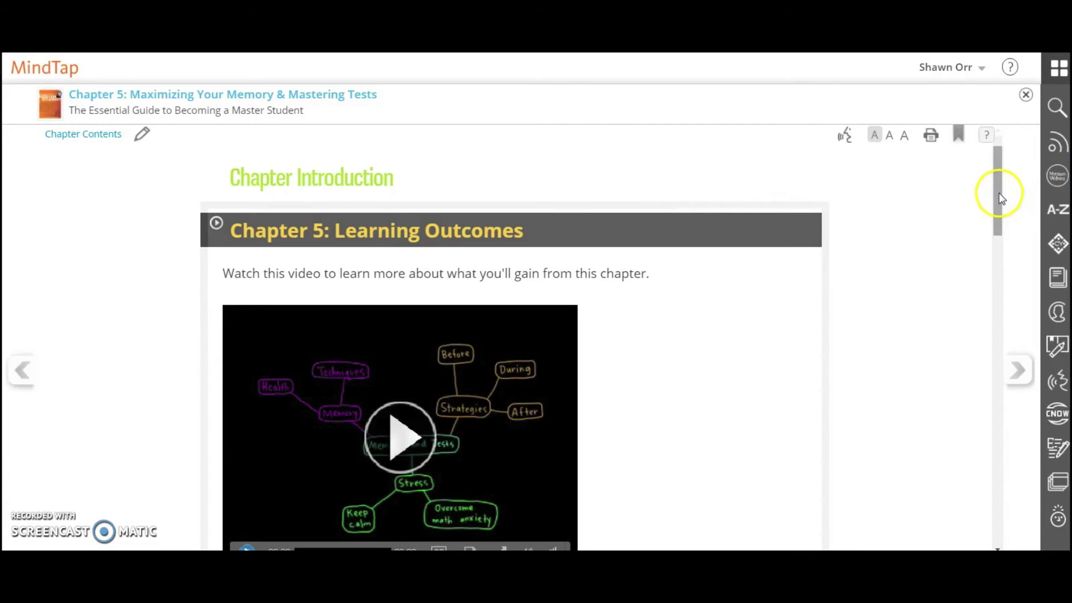
left_click_drag(999, 192, 991, 134)
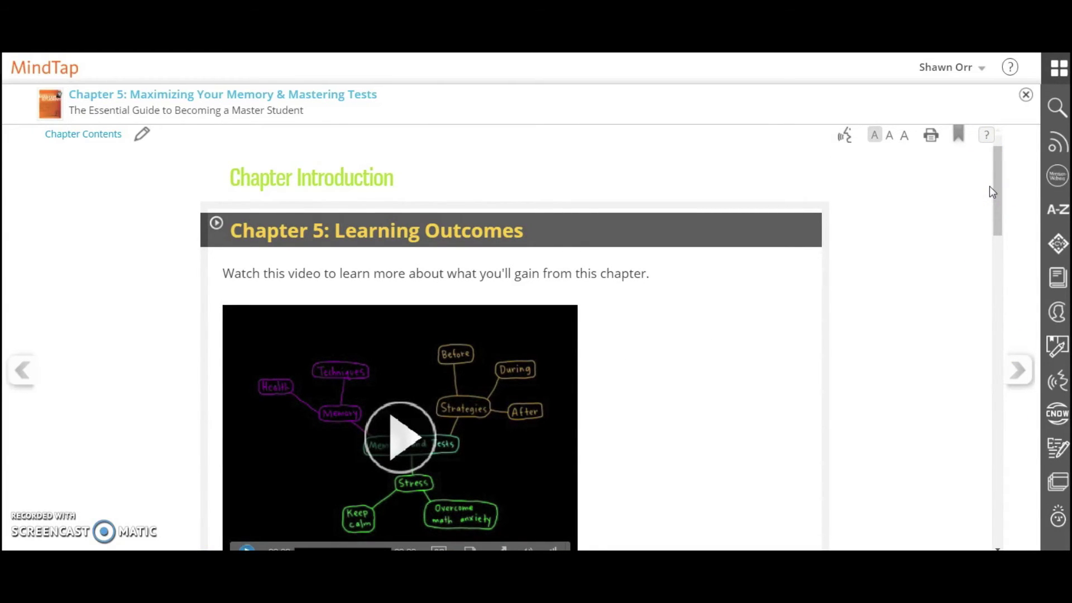
left_click(1017, 368)
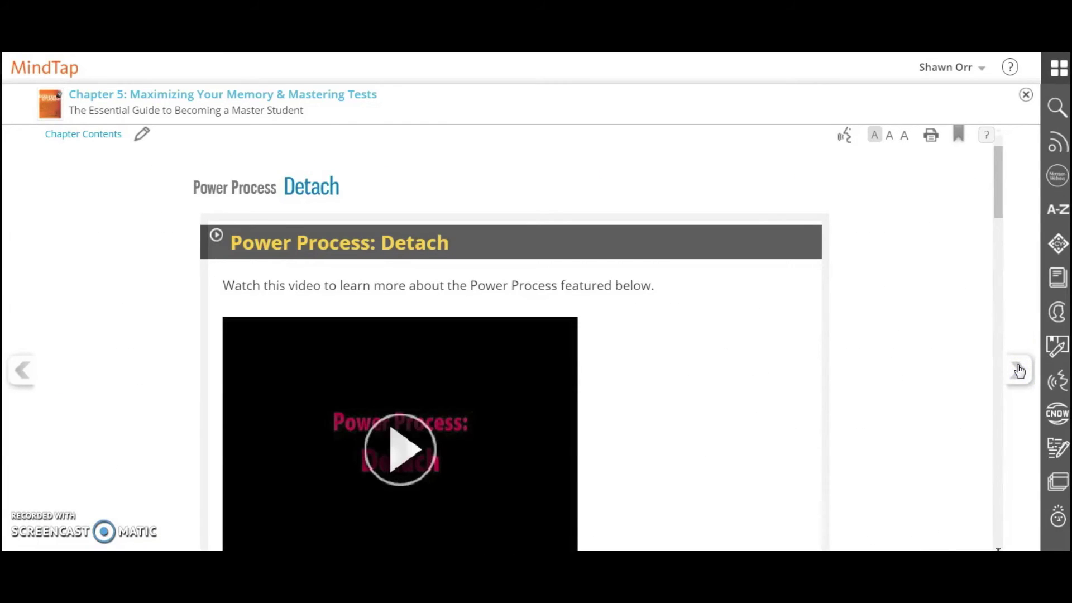
left_click(1018, 368)
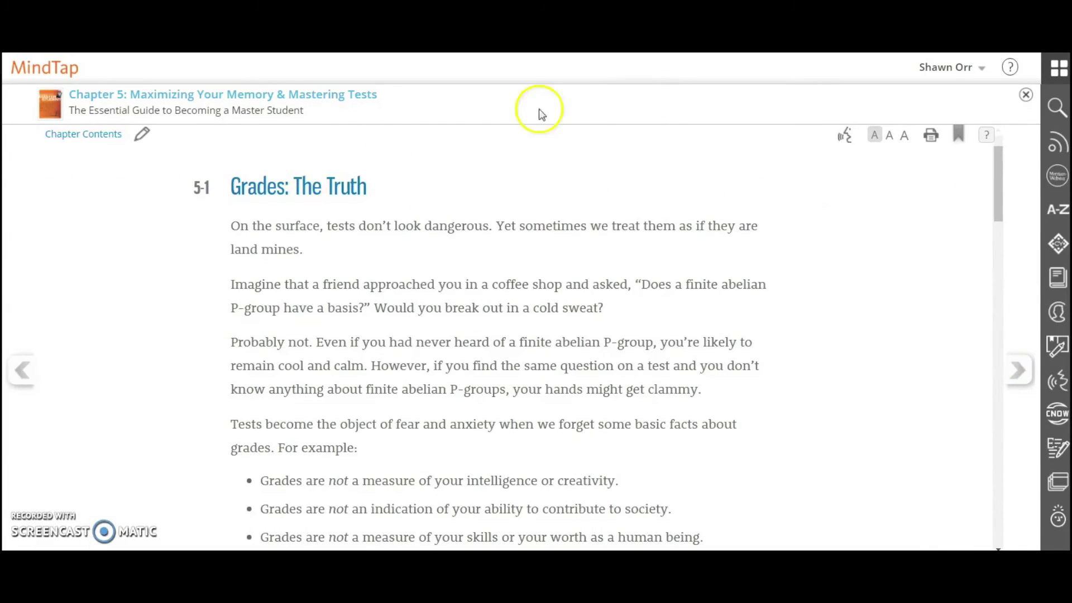
left_click(67, 133)
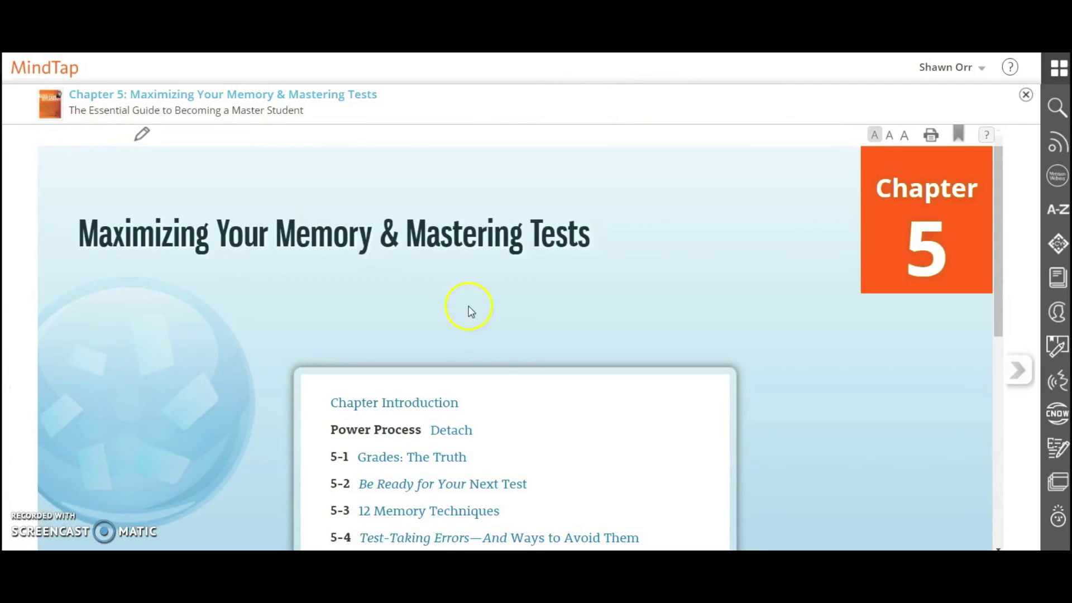
scroll(496, 353, "down", 1)
scroll(496, 353, "down", 3)
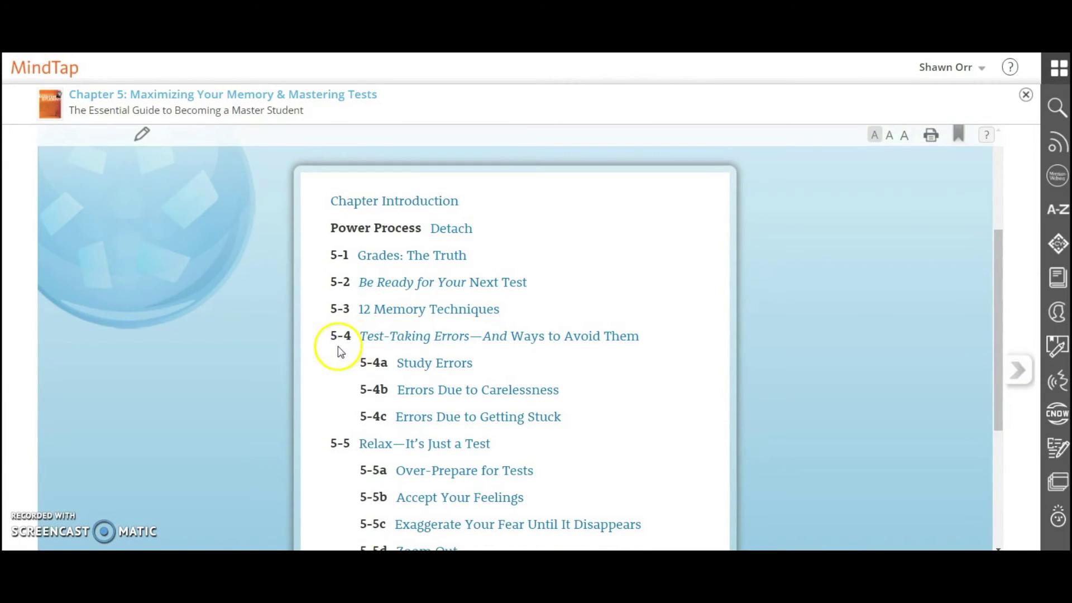